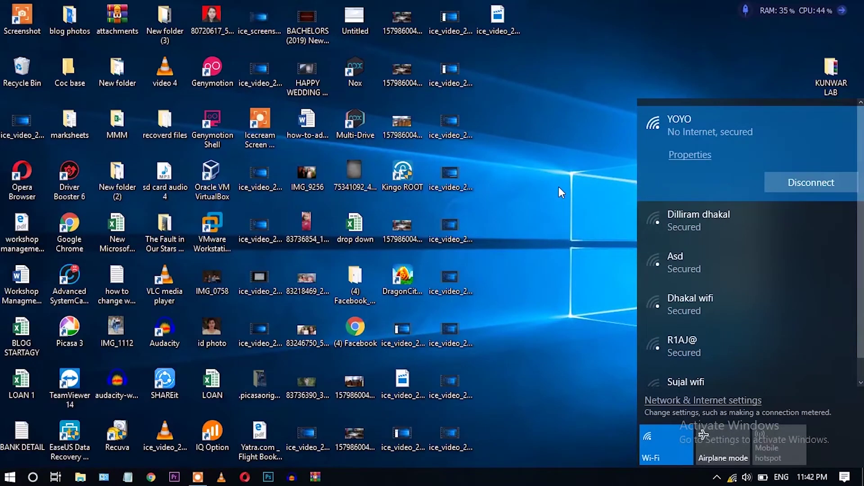
Load 192.168.0.1 in Chrome and sign in to the router admin with the saved credentials.
{"action": "left_click", "coordinate": [505, 137]}
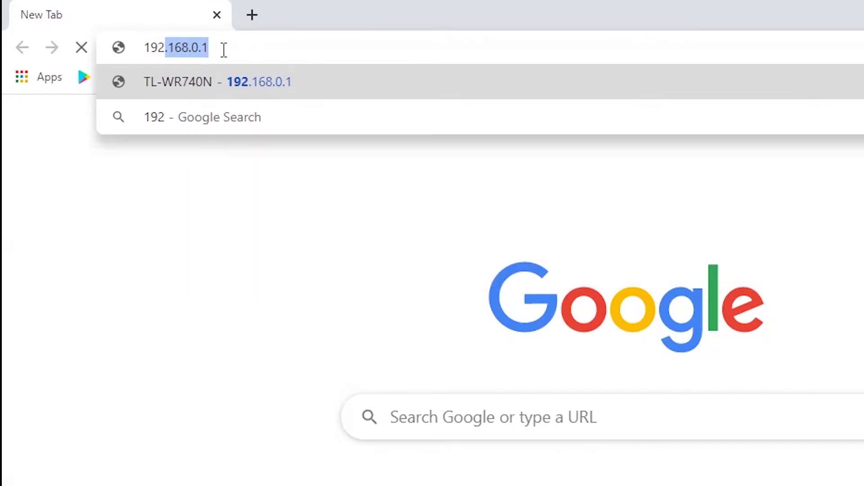
{"action": "key", "text": "Right"}
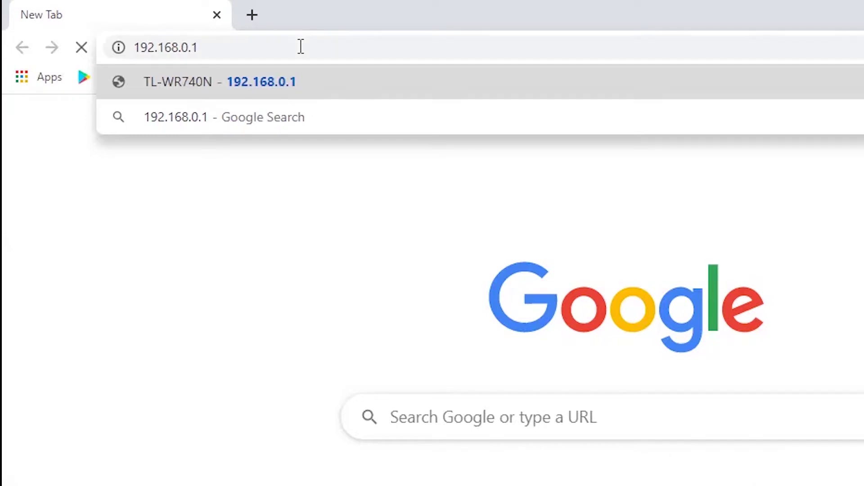
{"action": "key", "text": "Return"}
{"action": "left_click", "coordinate": [503, 165]}
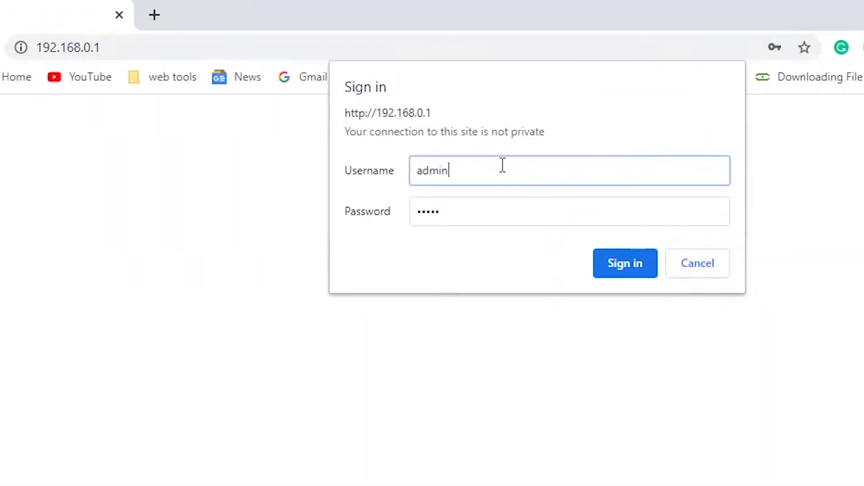
{"action": "left_click_drag", "start_coordinate": [488, 212], "coordinate": [411, 210]}
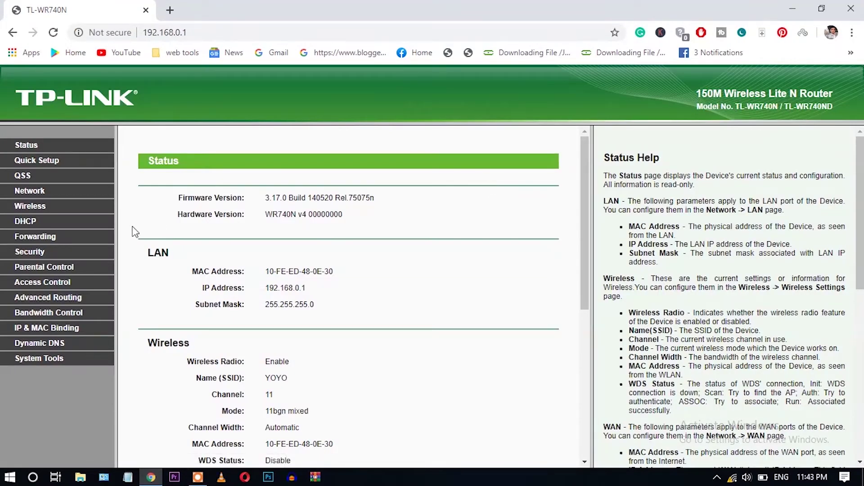
On Wireless Settings, enable WDS Bridging and survey the nearby access points.
{"action": "left_click", "coordinate": [40, 207]}
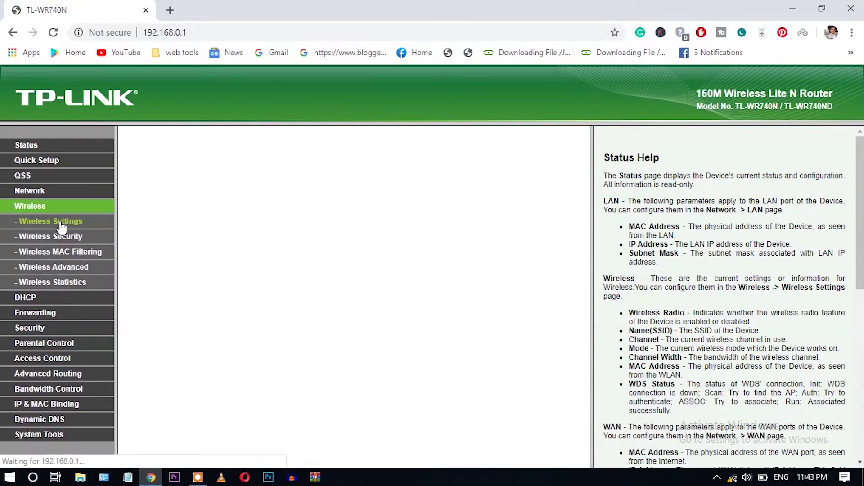
{"action": "scroll", "coordinate": [684, 220], "scroll_direction": "down", "scroll_amount": 1}
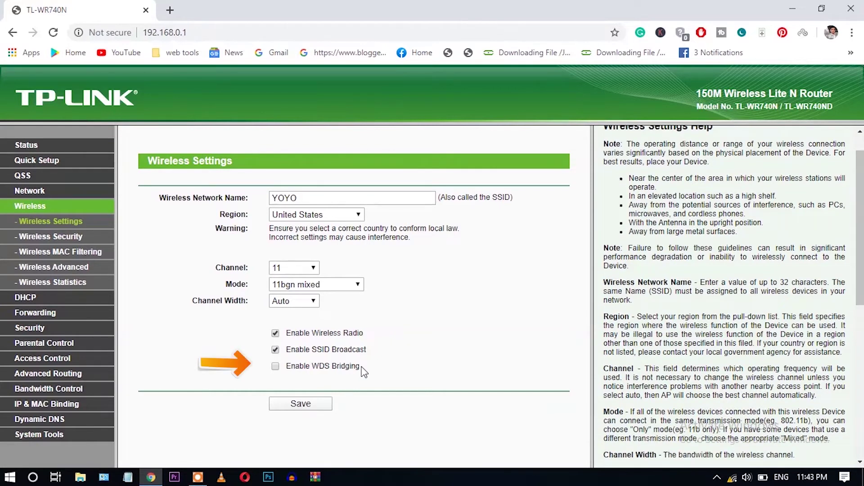
{"action": "left_click_drag", "start_coordinate": [360, 366], "coordinate": [289, 376]}
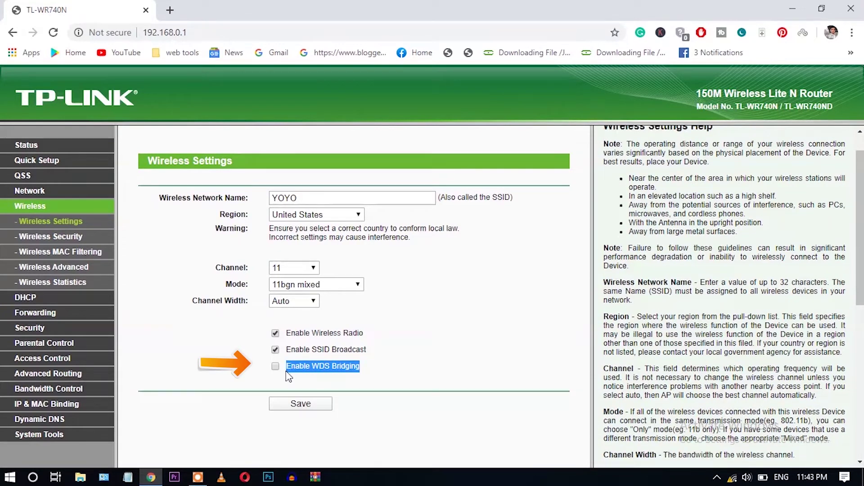
{"action": "left_click", "coordinate": [269, 379]}
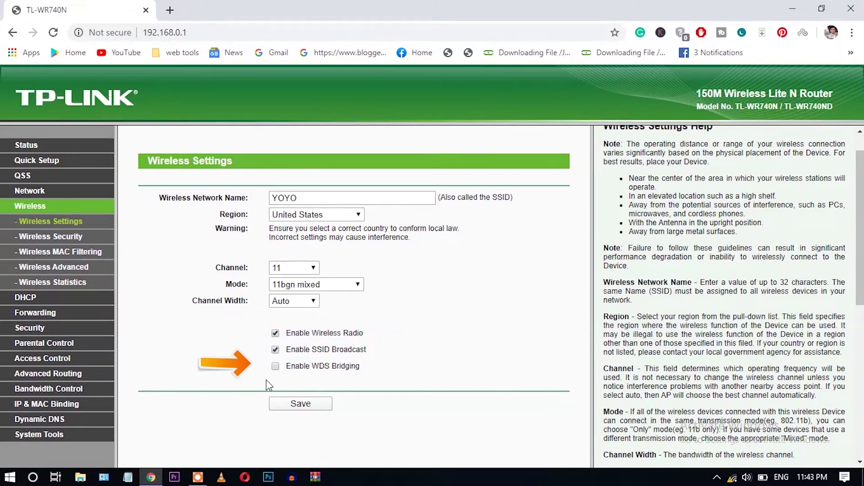
{"action": "left_click", "coordinate": [275, 367]}
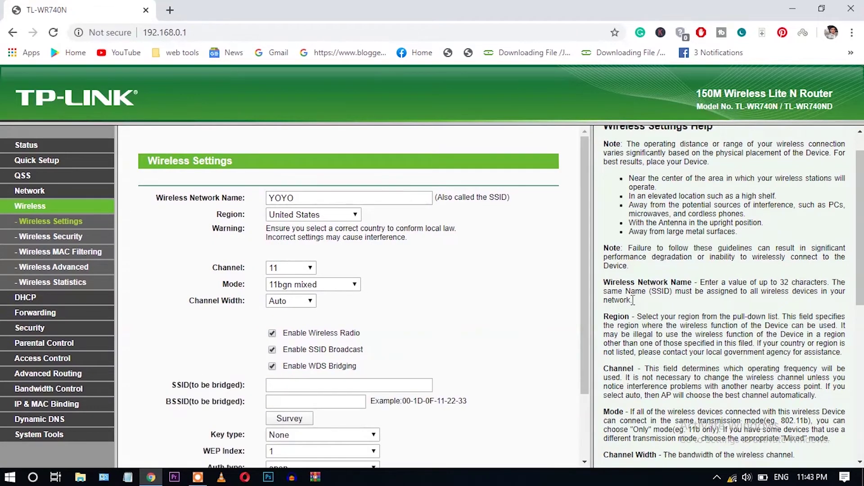
{"action": "scroll", "coordinate": [589, 306], "scroll_direction": "down", "scroll_amount": 3}
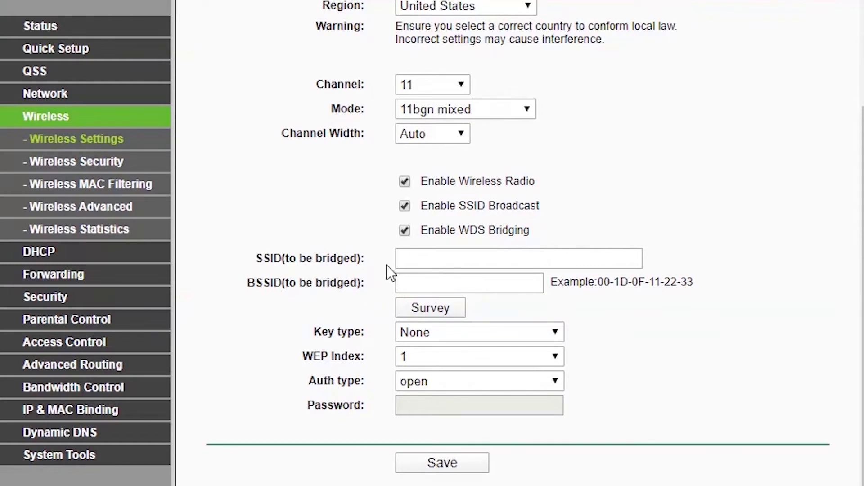
{"action": "left_click", "coordinate": [398, 264]}
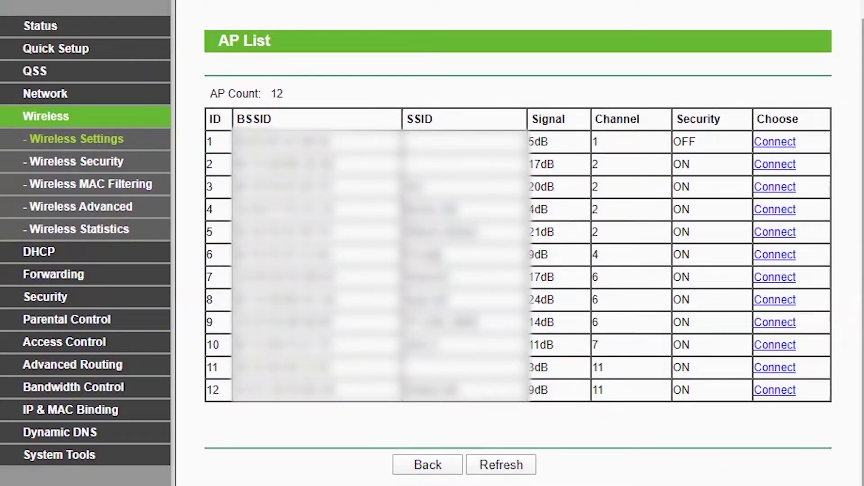
Review the surveyed AP List and connect to entry 16, 'test wifi', to fill its SSID and BSSID.
{"action": "left_click_drag", "start_coordinate": [225, 118], "coordinate": [840, 406]}
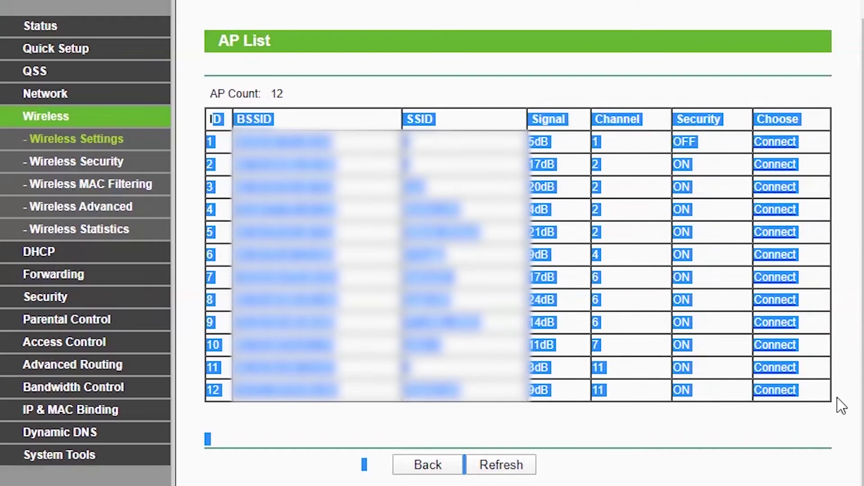
{"action": "left_click", "coordinate": [837, 398]}
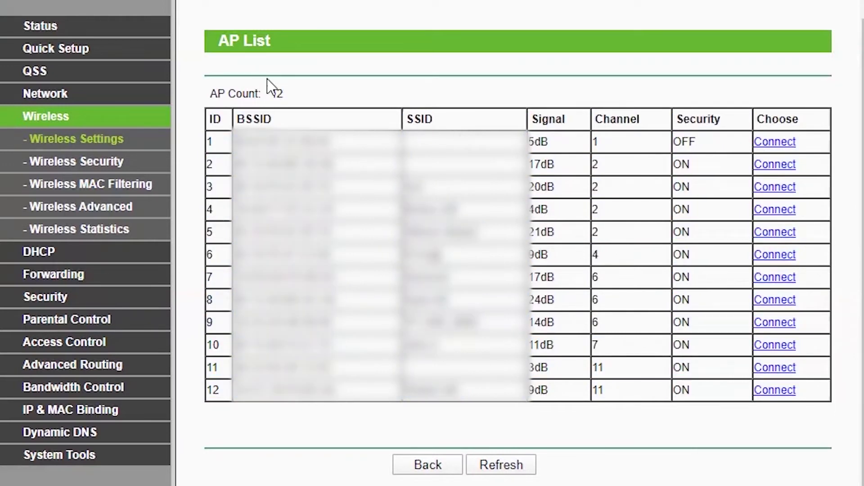
{"action": "left_click_drag", "start_coordinate": [285, 95], "coordinate": [209, 94]}
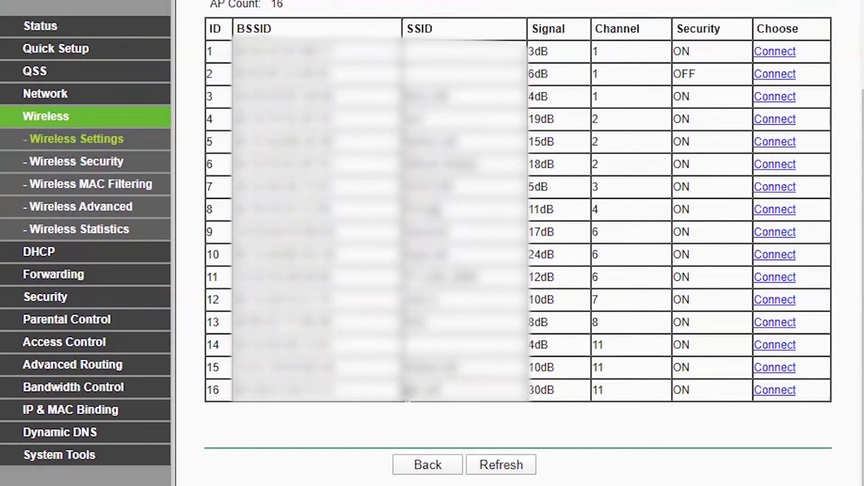
{"action": "left_click_drag", "start_coordinate": [408, 399], "coordinate": [630, 398]}
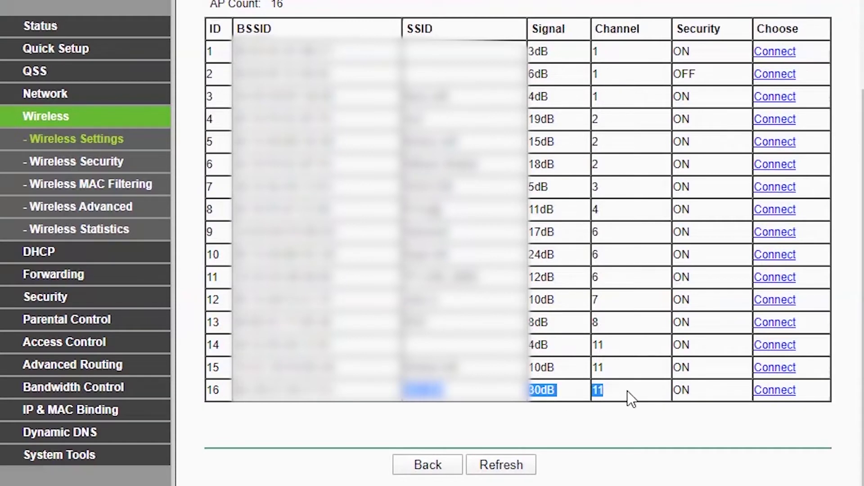
{"action": "left_click", "coordinate": [784, 393]}
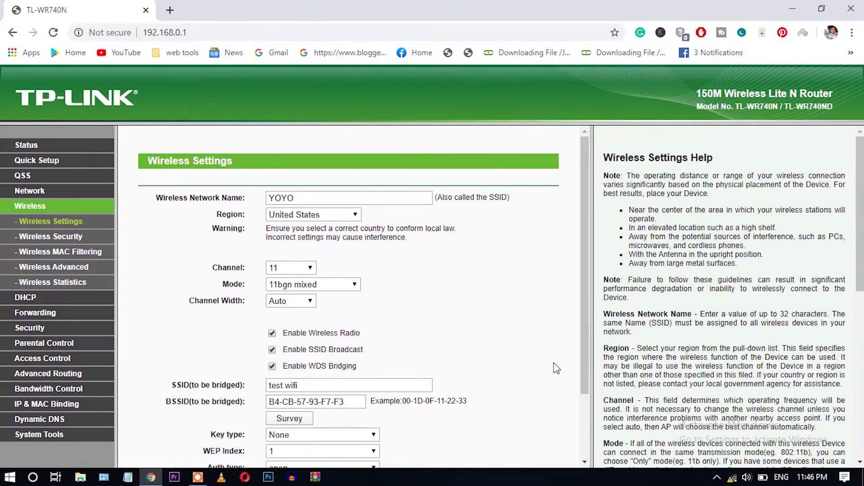
Set the bridge key type to WPA-PSK/WPA2-PSK and enter the bridged network's password.
{"action": "left_click_drag", "start_coordinate": [581, 341], "coordinate": [582, 396]}
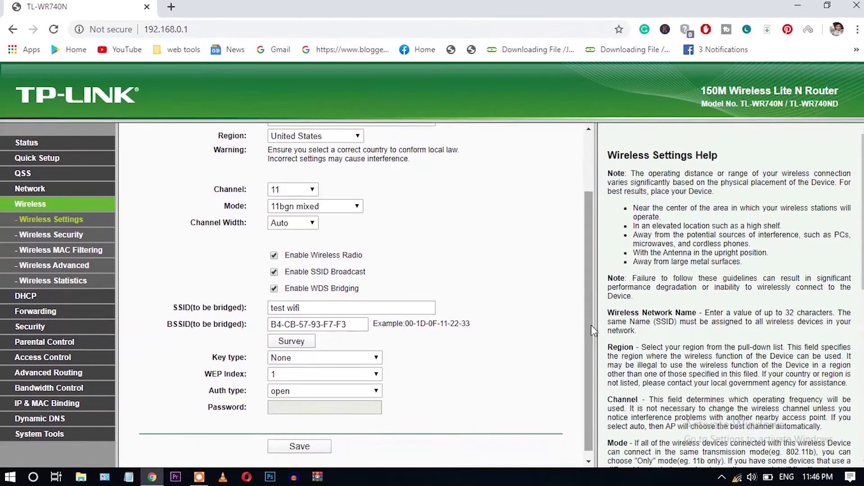
{"action": "left_click", "coordinate": [377, 355]}
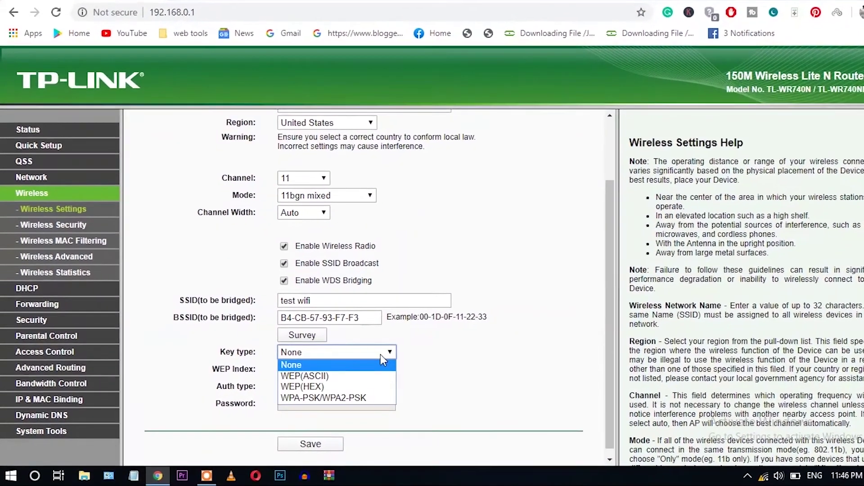
{"action": "left_click", "coordinate": [380, 395]}
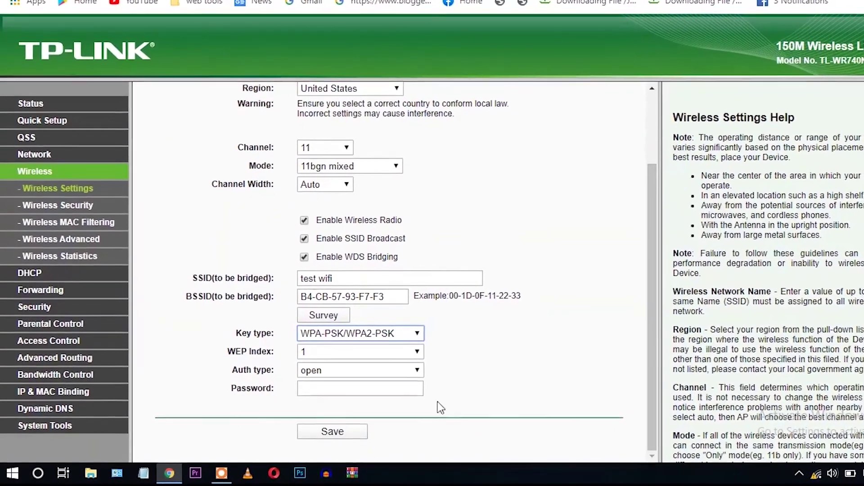
{"action": "left_click", "coordinate": [398, 390]}
{"action": "type", "text": "12345678"}
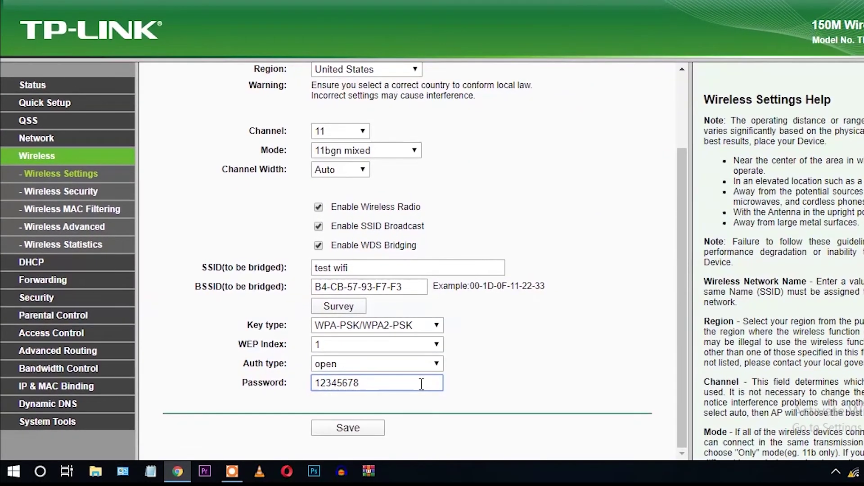
Save the wireless bridge settings and go to the Reboot page from the notice.
{"action": "left_click", "coordinate": [367, 428]}
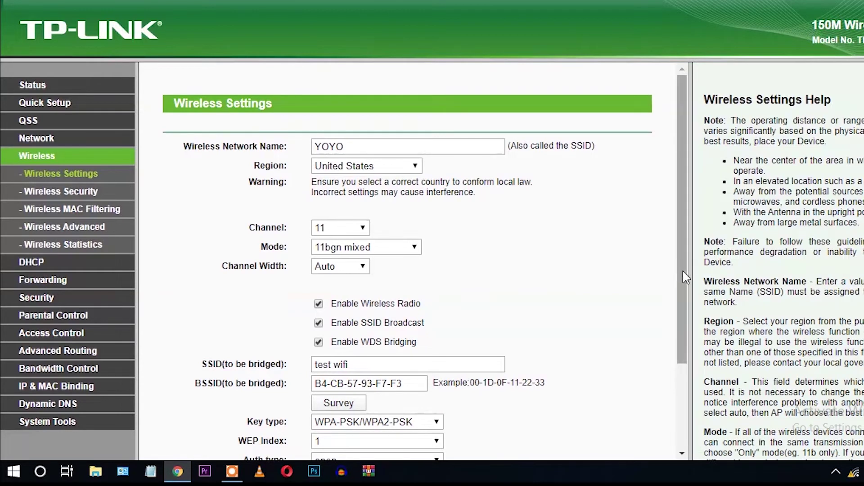
{"action": "left_click", "coordinate": [679, 403]}
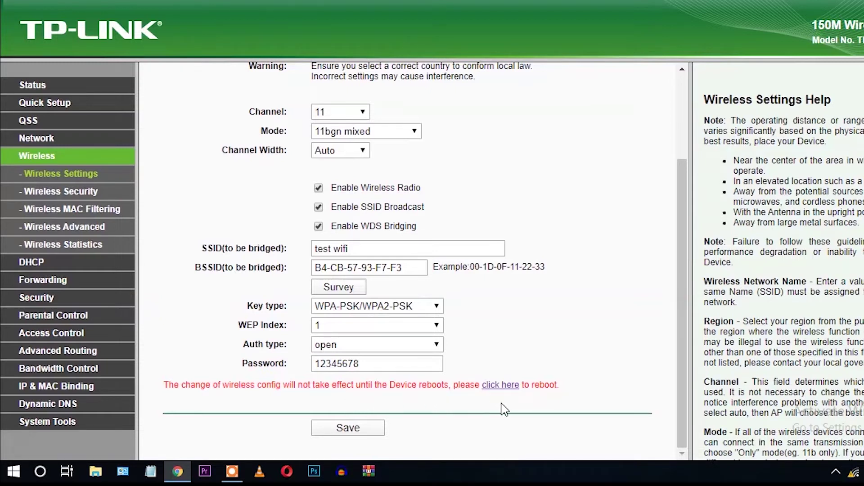
{"action": "left_click", "coordinate": [502, 386]}
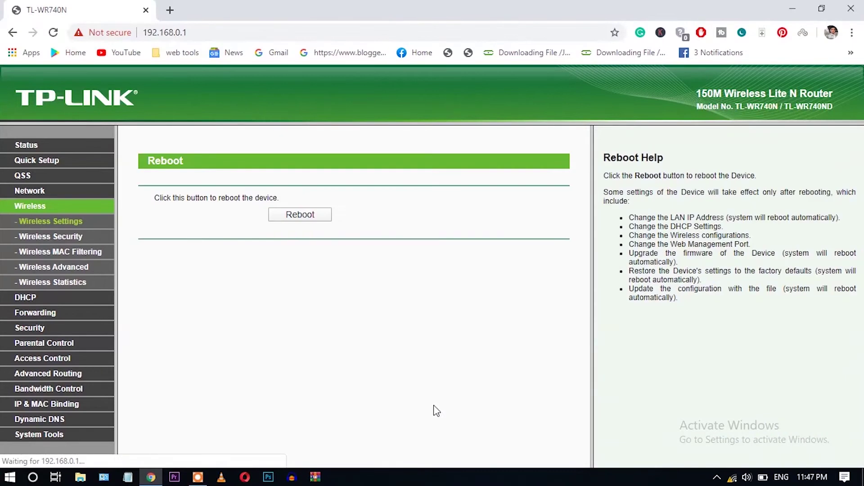
Reboot the router and confirm the reboot prompt.
{"action": "left_click", "coordinate": [314, 216]}
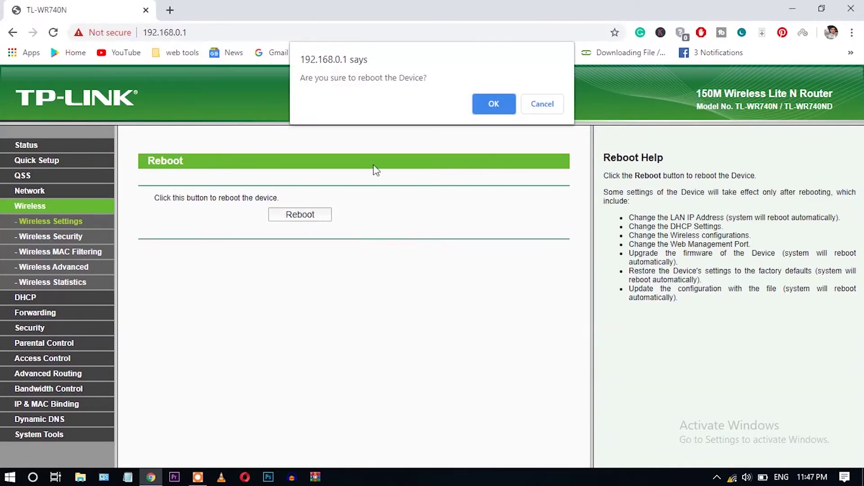
{"action": "left_click", "coordinate": [490, 108]}
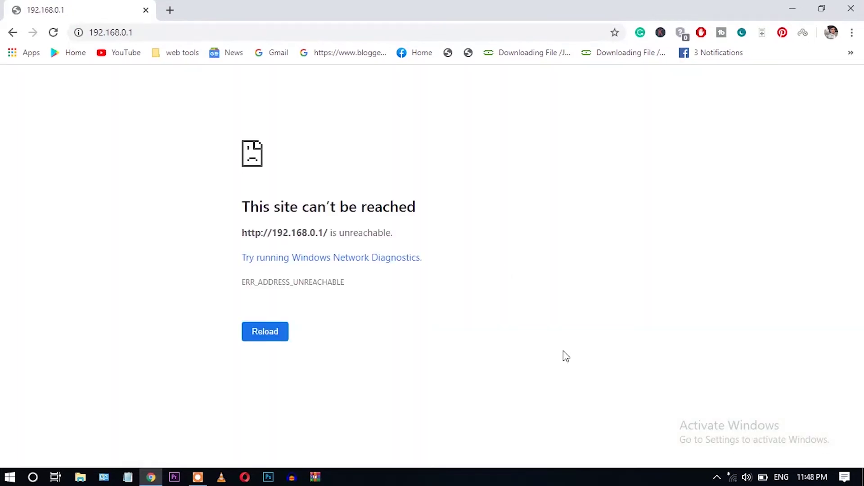
{"action": "left_click", "coordinate": [732, 477]}
Reconnect the computer to the YOYO Wi-Fi network.
{"action": "left_click", "coordinate": [698, 133]}
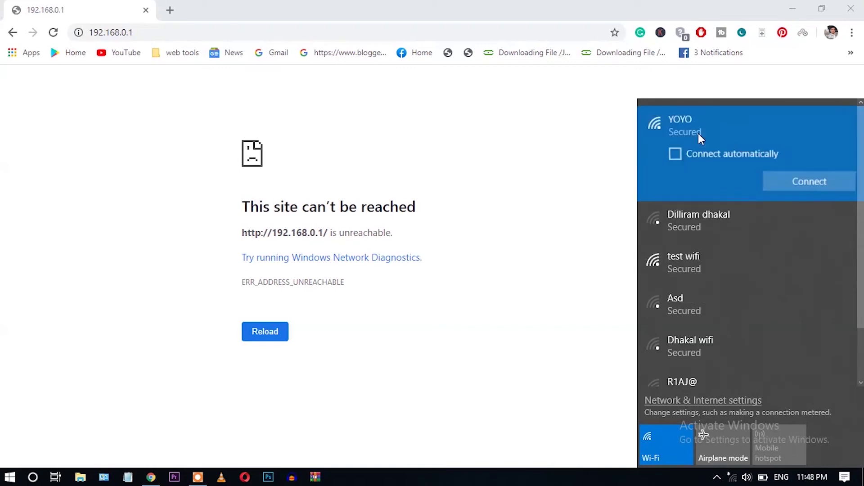
{"action": "left_click", "coordinate": [795, 179]}
{"action": "left_click", "coordinate": [571, 169]}
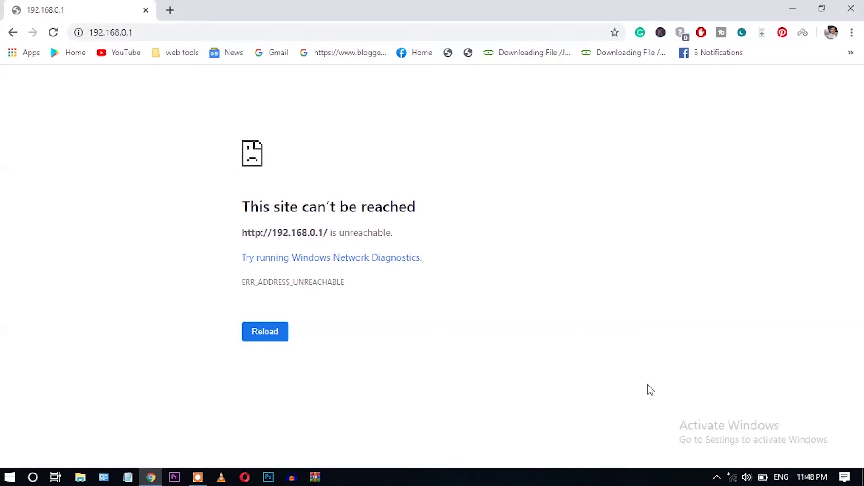
{"action": "left_click", "coordinate": [733, 477]}
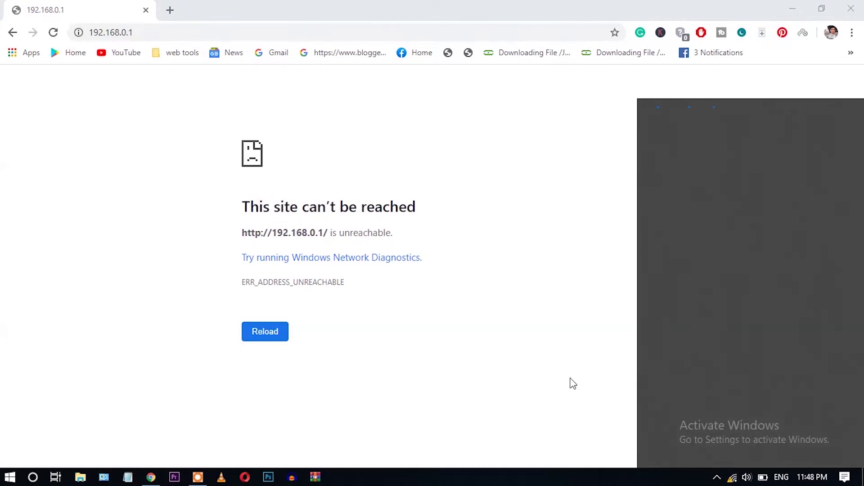
Load google.com in Chrome and check the Wi-Fi connection status.
{"action": "left_click", "coordinate": [562, 30]}
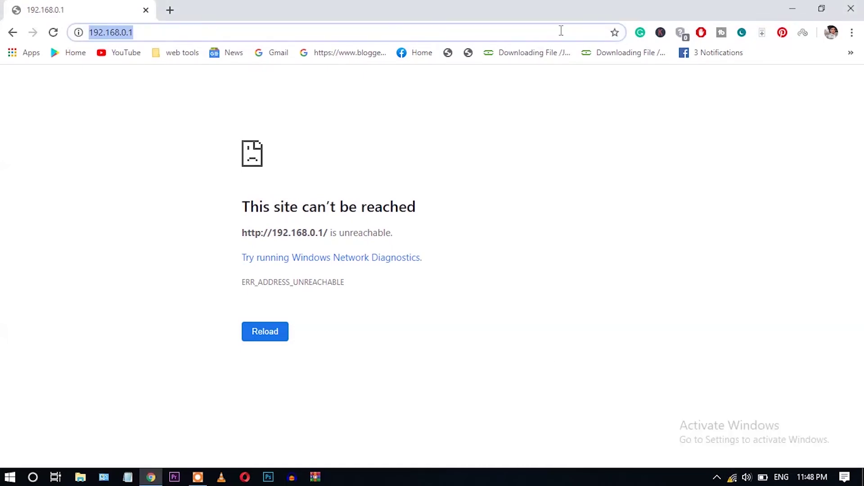
{"action": "type", "text": "google.com"}
{"action": "key", "text": "Return"}
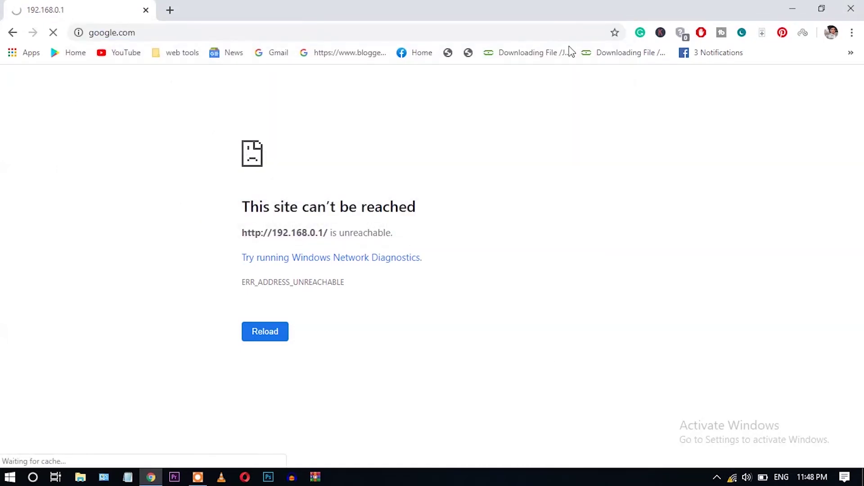
{"action": "left_click", "coordinate": [733, 477]}
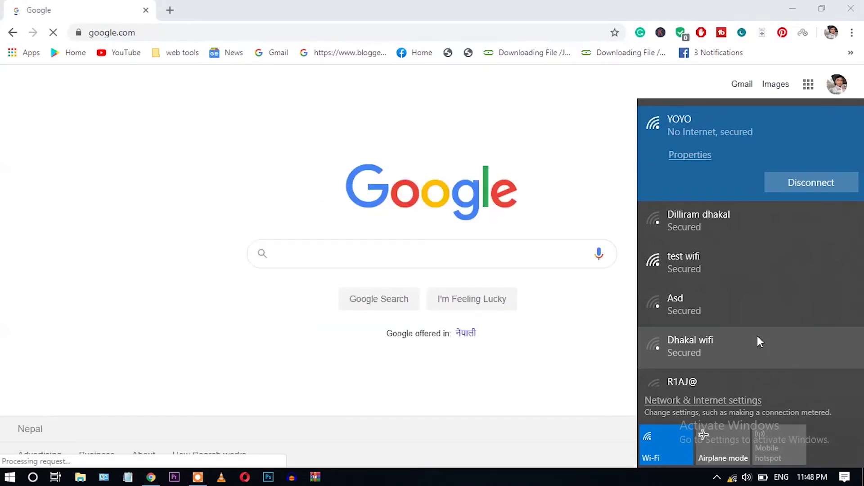
{"action": "left_click", "coordinate": [243, 328]}
Search Google for 'google' using the suggestion list.
{"action": "left_click", "coordinate": [183, 318]}
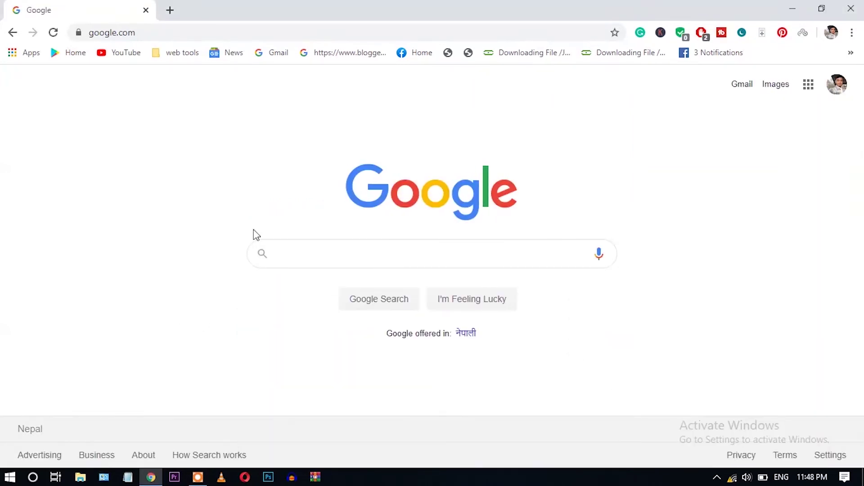
{"action": "left_click", "coordinate": [306, 250]}
{"action": "type", "text": "goo"}
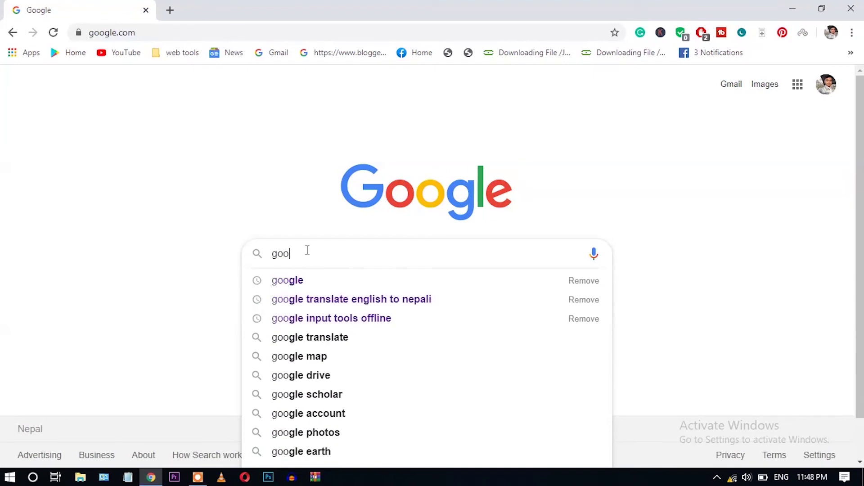
{"action": "key", "text": "Down"}
{"action": "key", "text": "Return"}
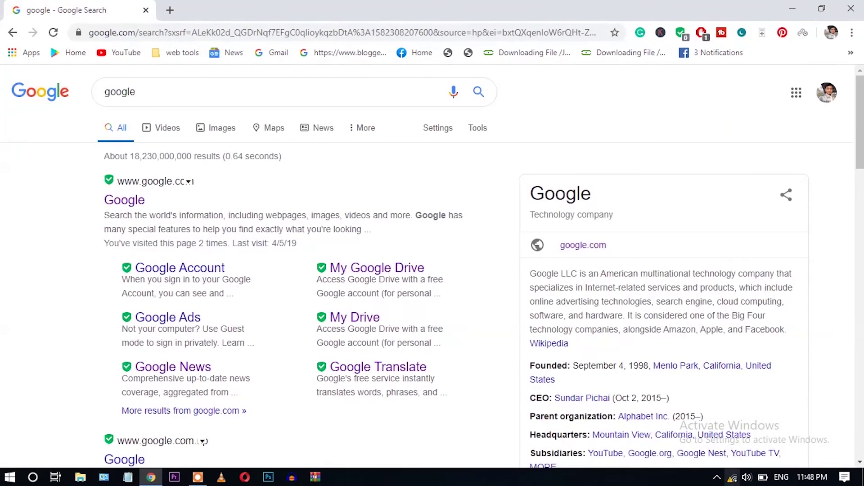
Load YouTube in a new tab, then return to the results and open the Google homepage.
{"action": "left_click", "coordinate": [172, 11]}
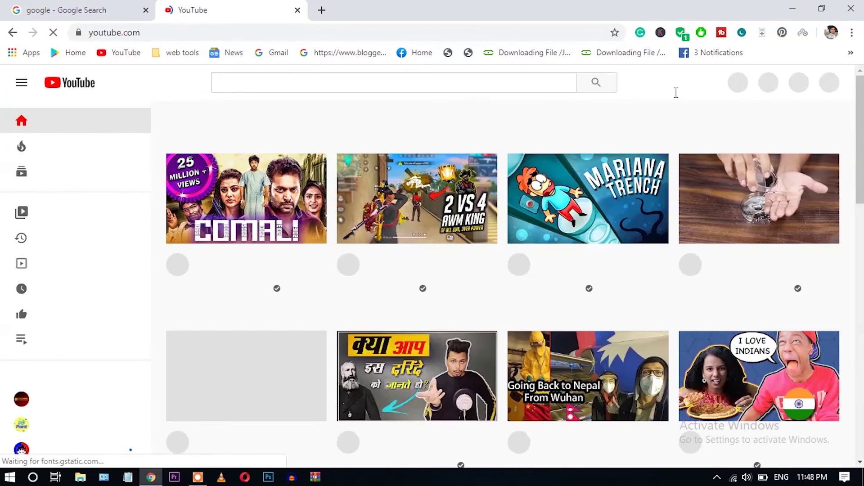
{"action": "scroll", "coordinate": [611, 284], "scroll_direction": "down", "scroll_amount": 5}
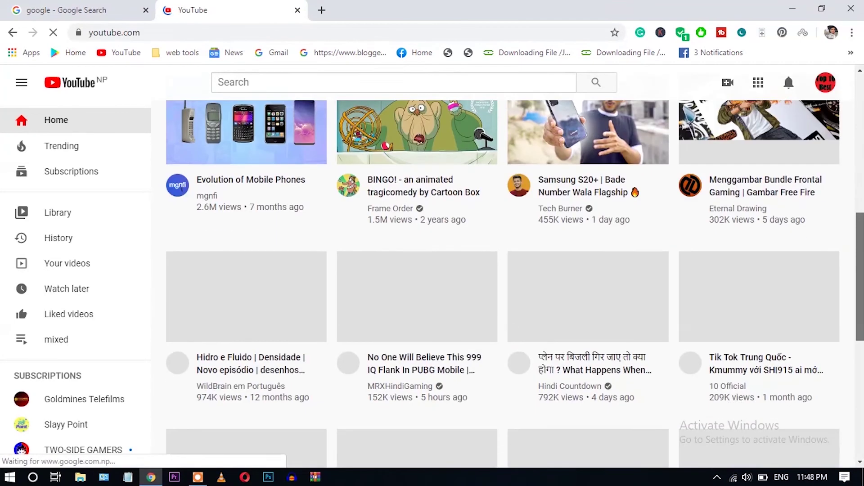
{"action": "scroll", "coordinate": [503, 283], "scroll_direction": "up", "scroll_amount": 5}
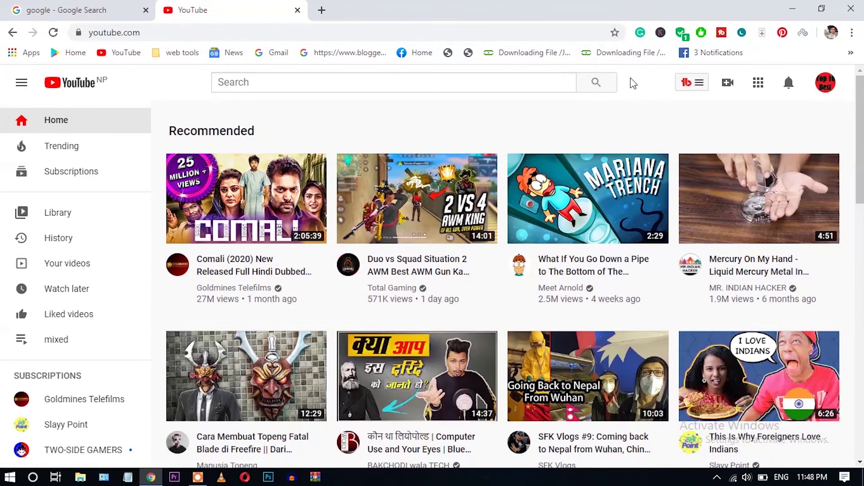
{"action": "left_click", "coordinate": [97, 9]}
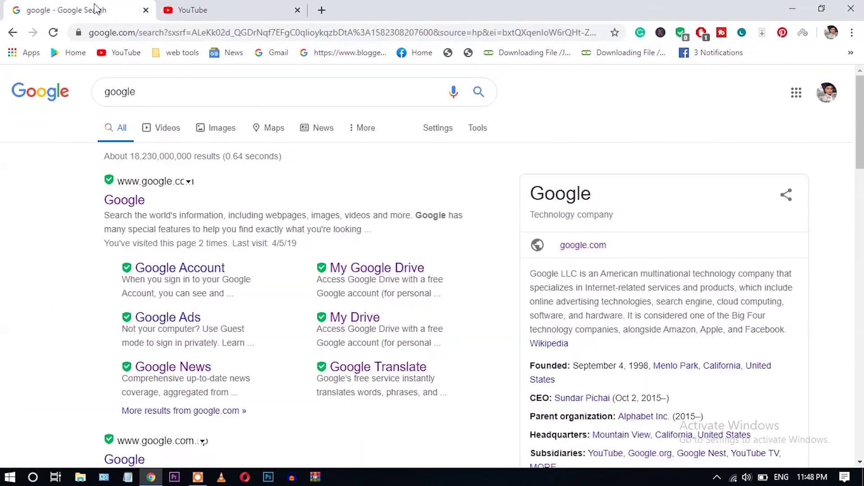
{"action": "left_click", "coordinate": [134, 210]}
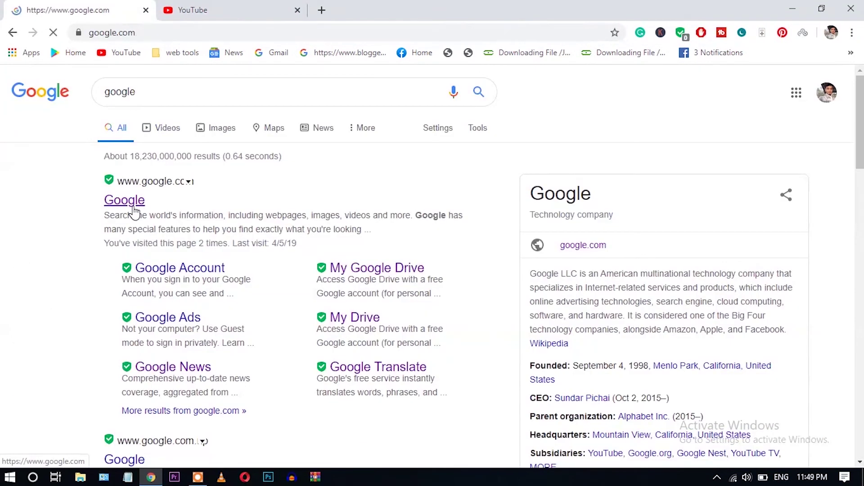